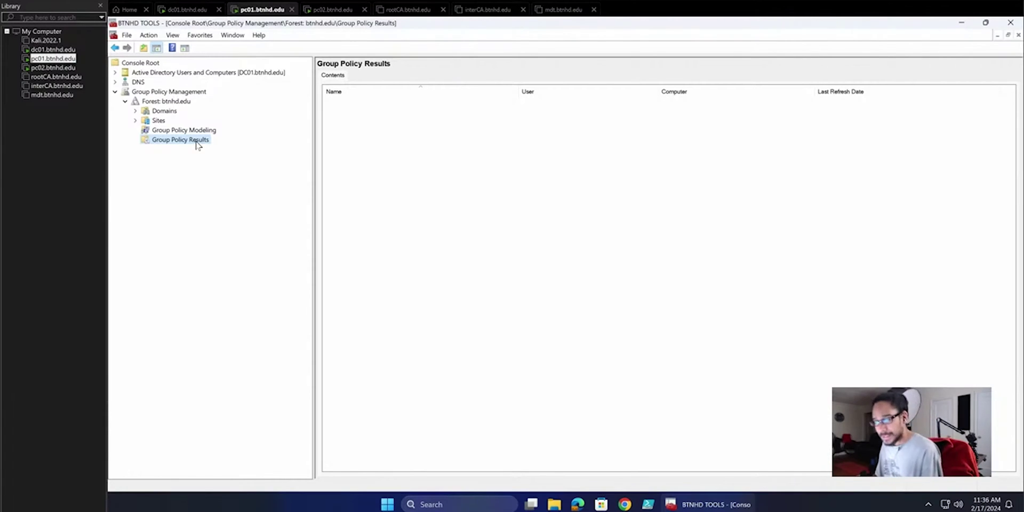
# Start the Group Policy Results Wizard and target the other computer PC02, verifying its name in the directory
pyautogui.rightClick(198, 145)
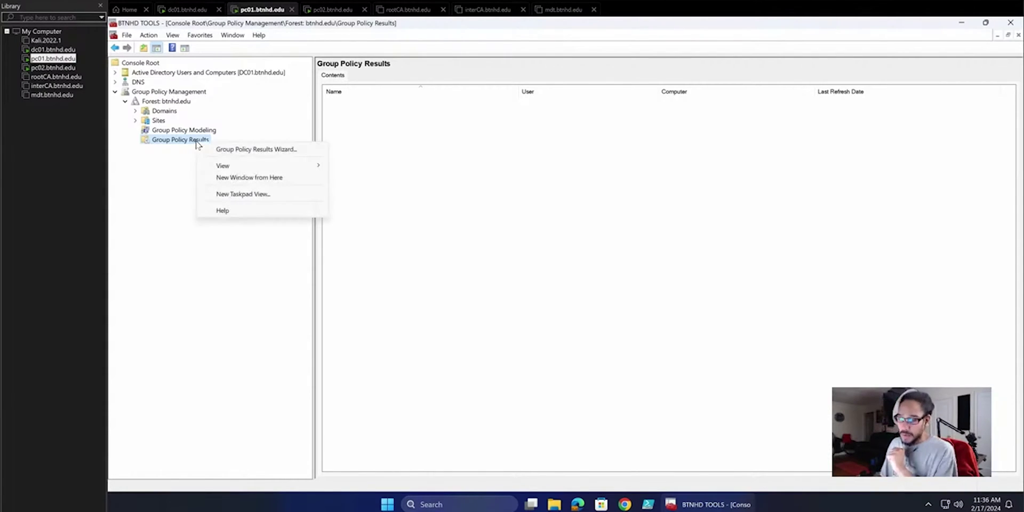
pyautogui.click(225, 151)
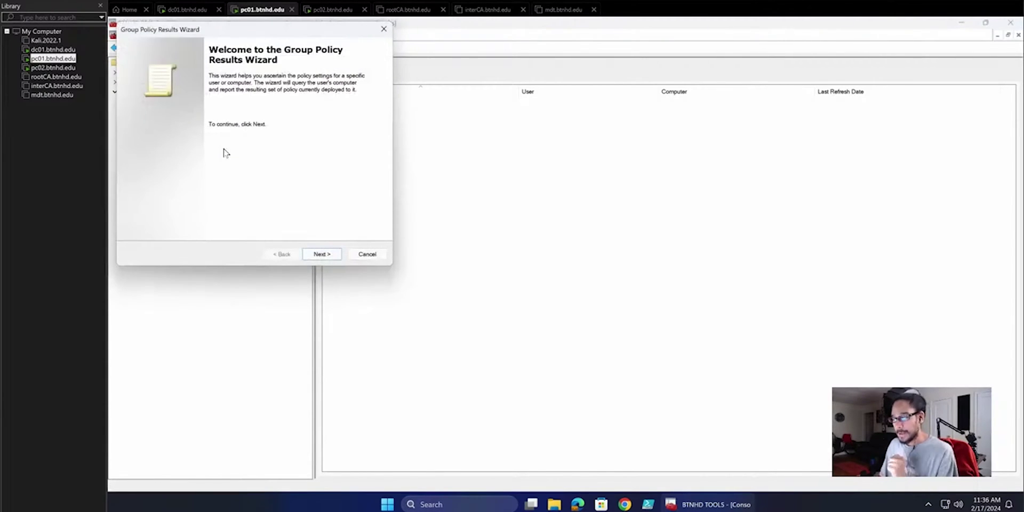
pyautogui.click(321, 254)
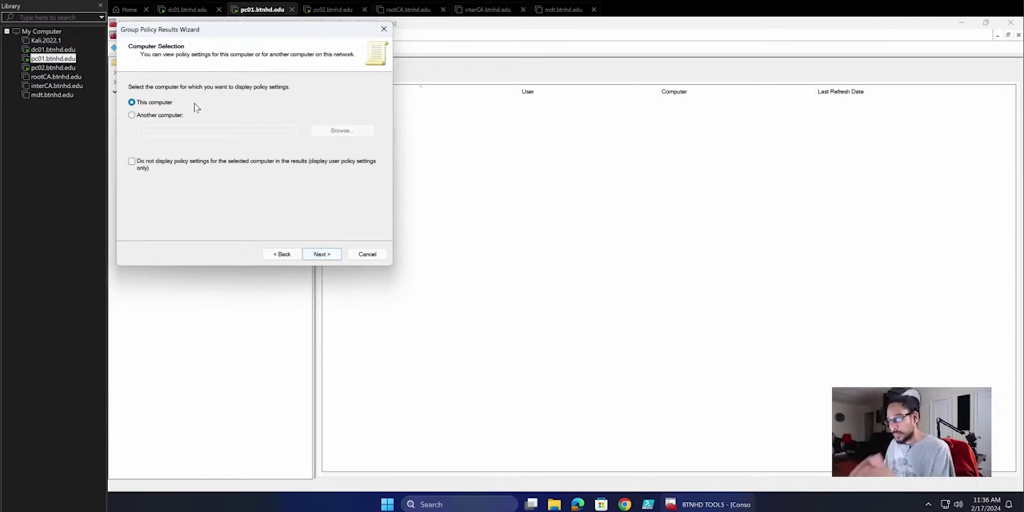
pyautogui.click(175, 116)
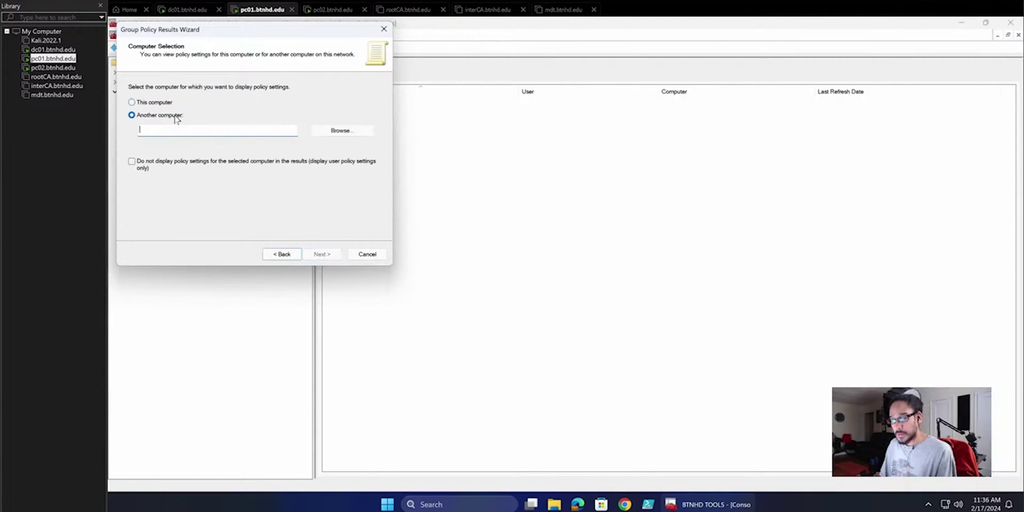
pyautogui.click(334, 133)
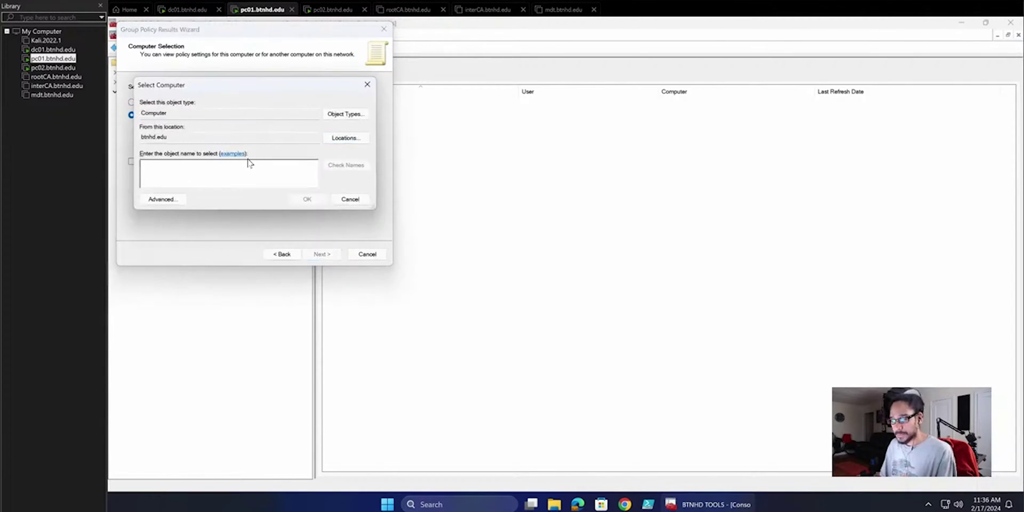
pyautogui.write('pc')
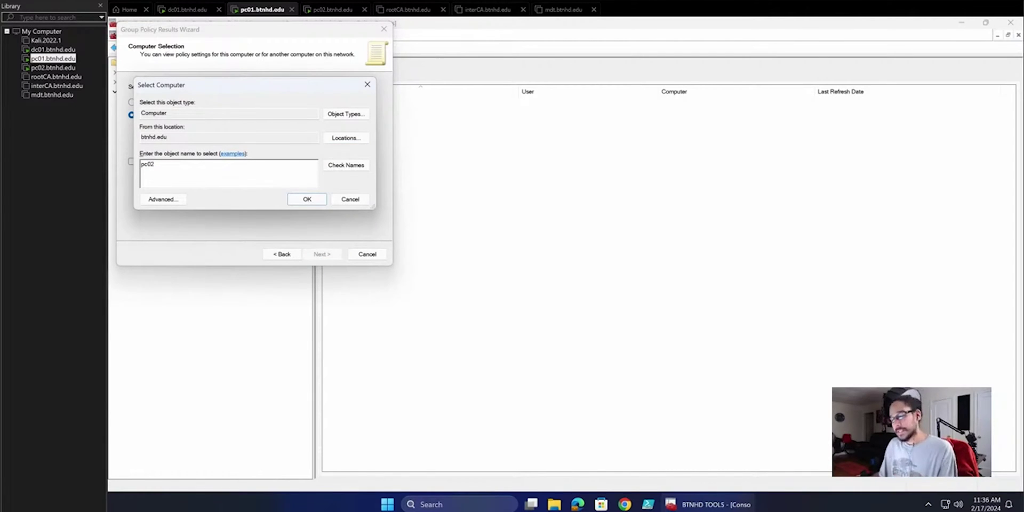
pyautogui.write('02')
pyautogui.click(352, 166)
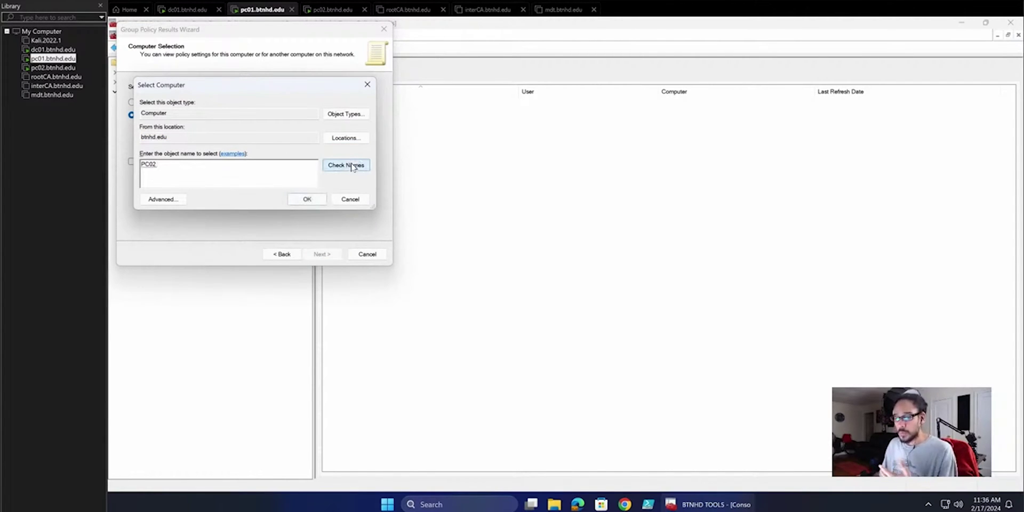
pyautogui.click(308, 199)
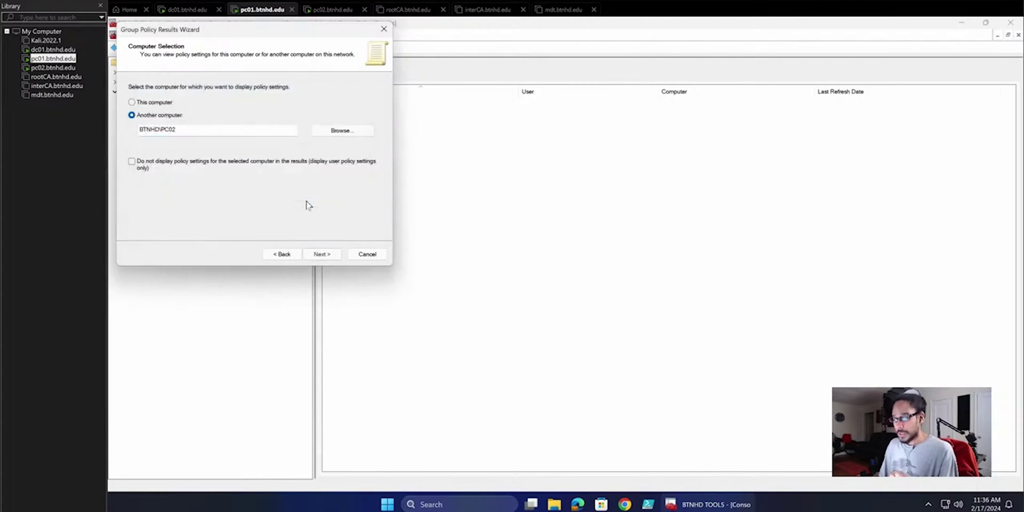
pyautogui.click(322, 255)
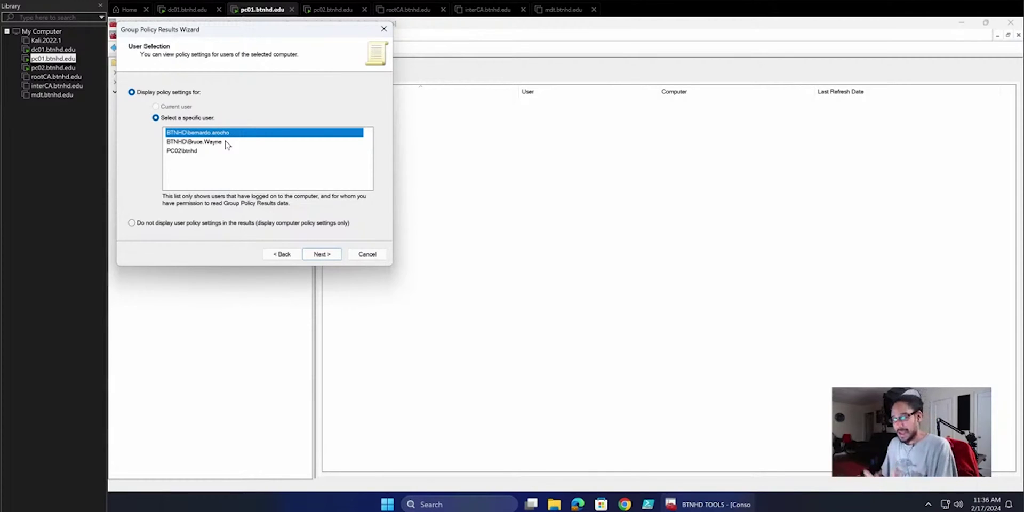
# Select the second listed BTNHD domain user and generate the Group Policy Results report, keeping its default name
pyautogui.click(212, 142)
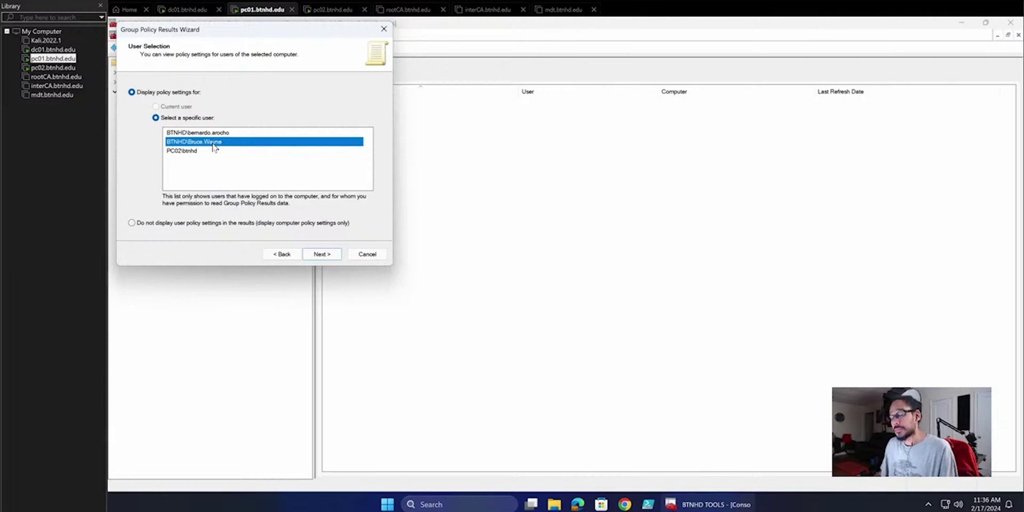
pyautogui.click(315, 255)
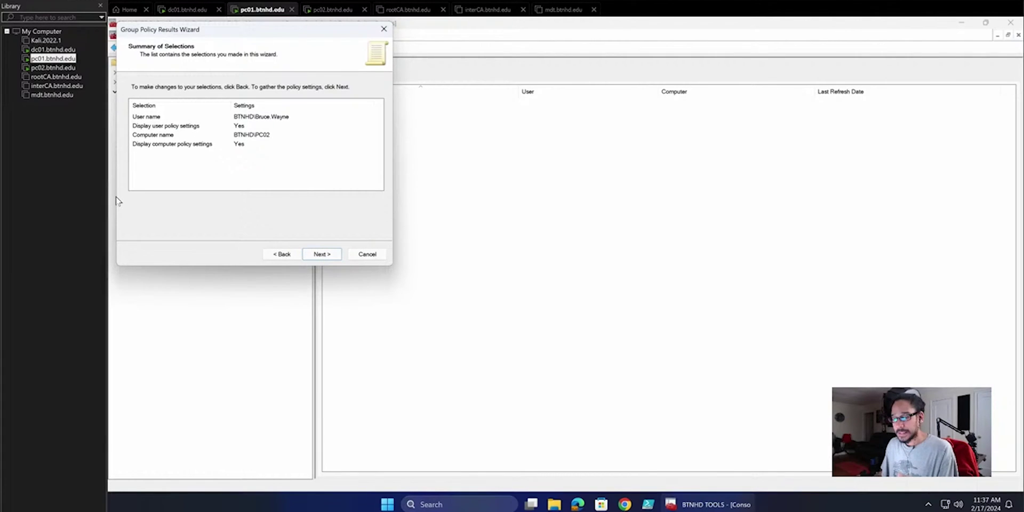
pyautogui.click(322, 255)
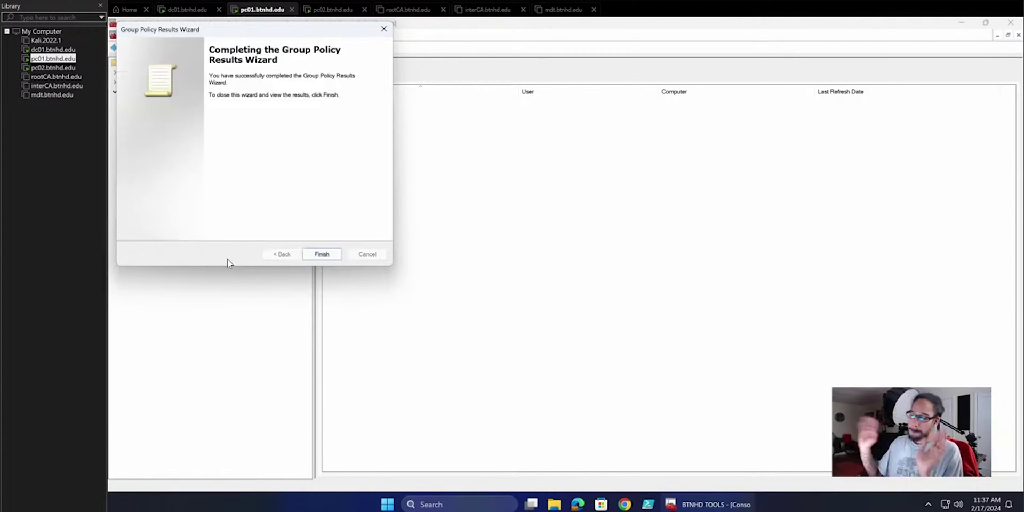
pyautogui.click(331, 256)
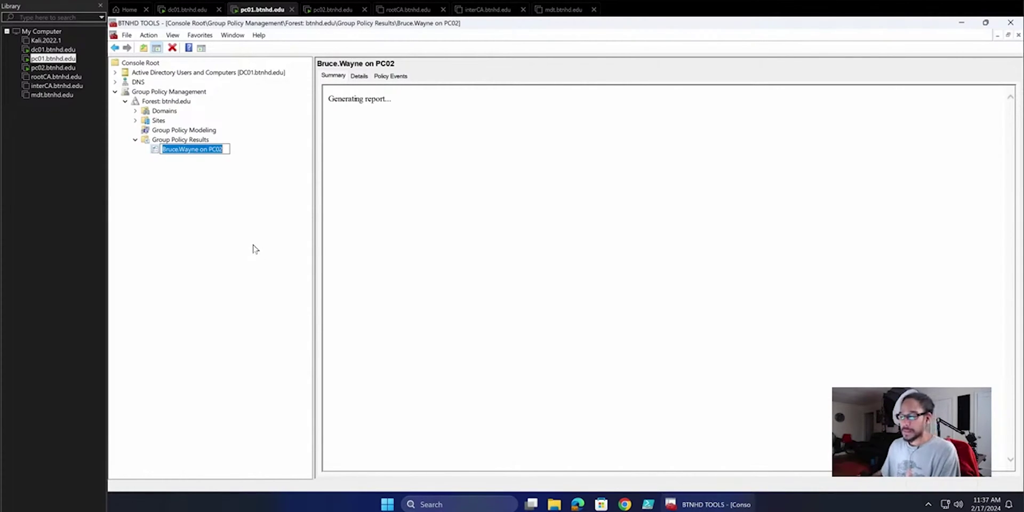
pyautogui.press('Return')
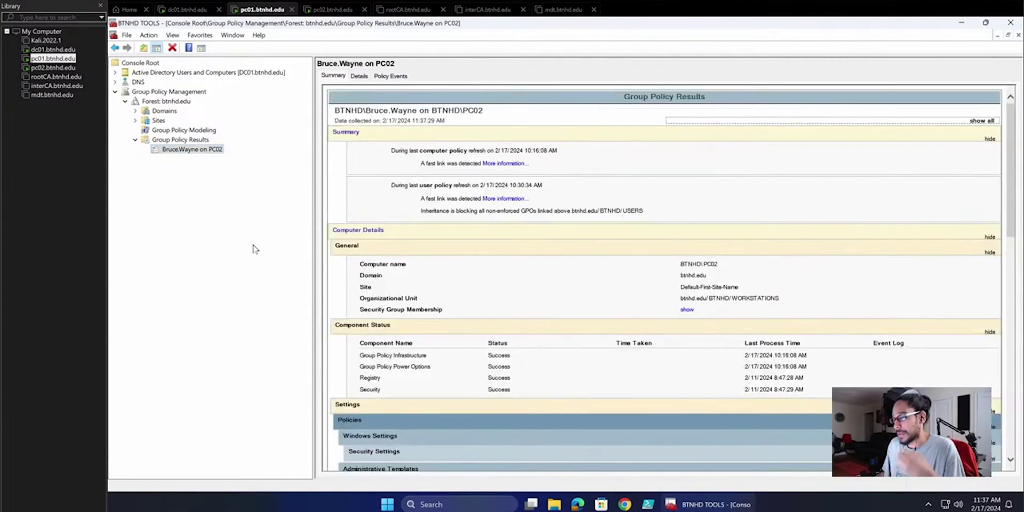
# Look over the report summary and expand all sections of the Group Policy Results report
pyautogui.scroll(-1, 620, 199)
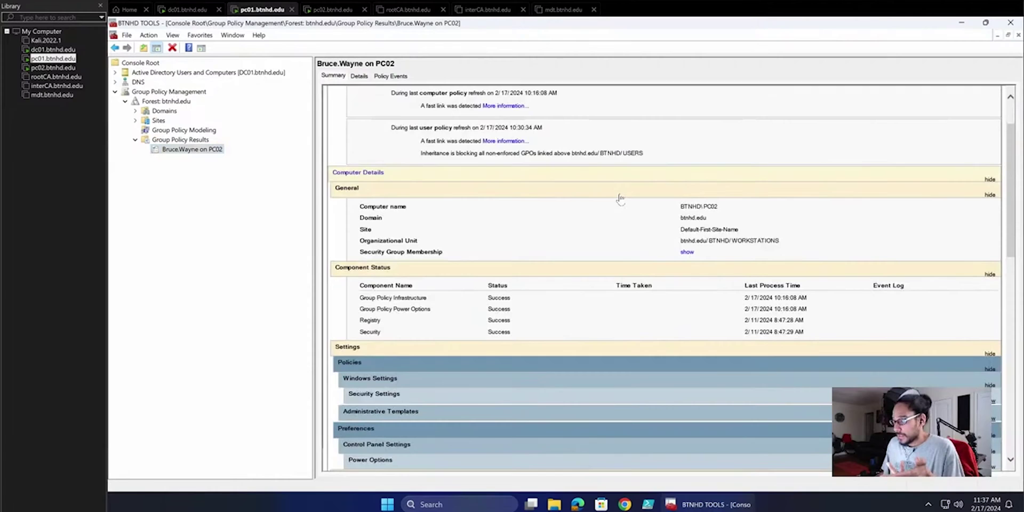
pyautogui.scroll(-1, 620, 199)
pyautogui.scroll(2, 620, 198)
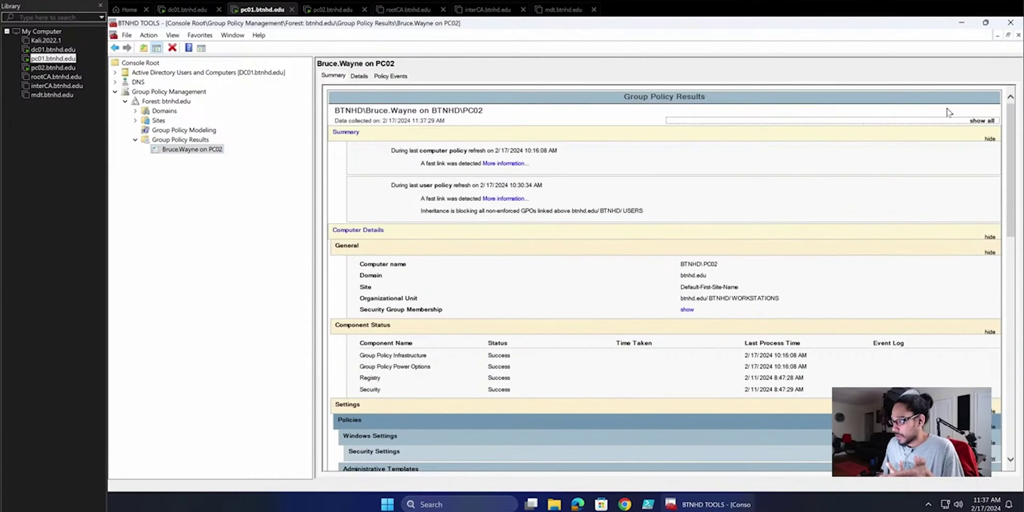
pyautogui.click(979, 122)
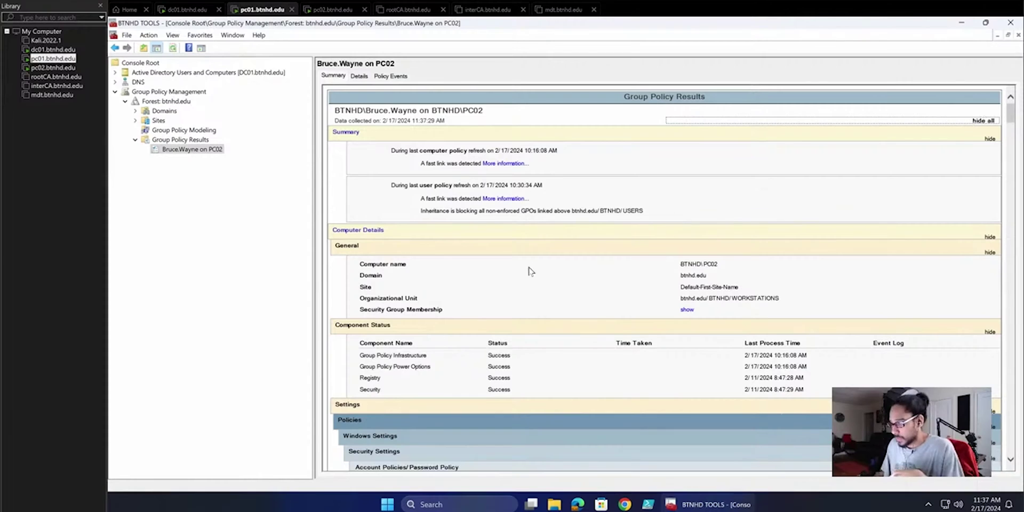
# Examine the report's component status, security, certificate and firewall policy settings along with their winning GPOs
pyautogui.scroll(-1, 544, 270)
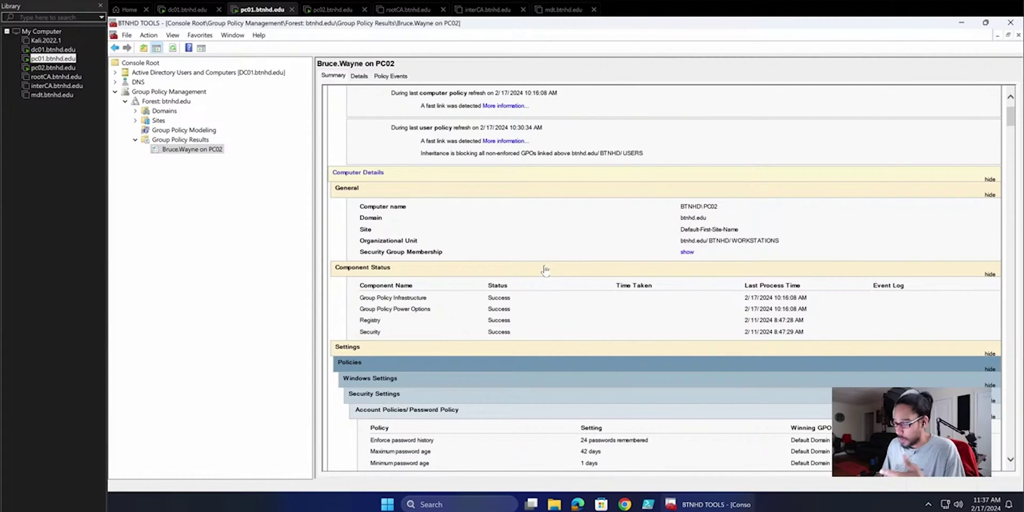
pyautogui.scroll(-1, 545, 270)
pyautogui.scroll(2, 545, 270)
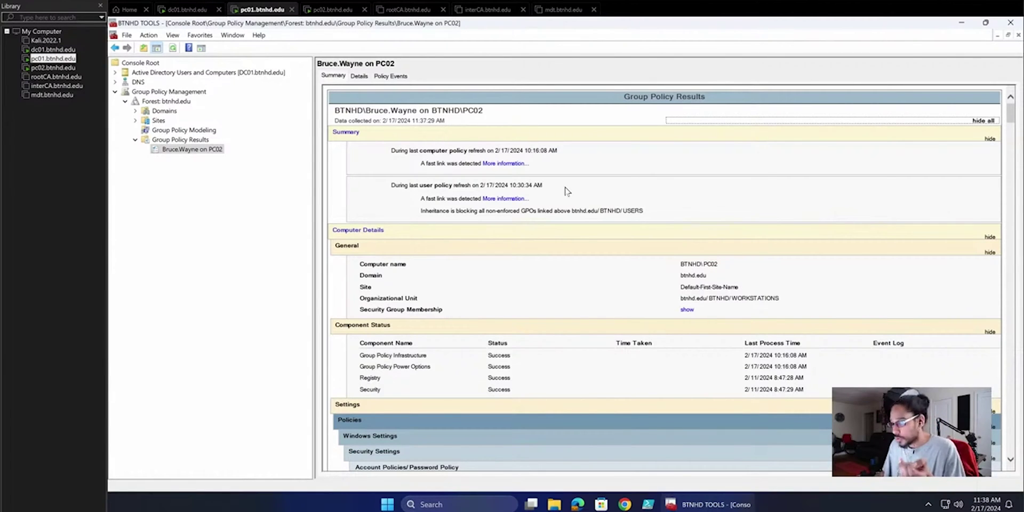
pyautogui.scroll(-10, 567, 191)
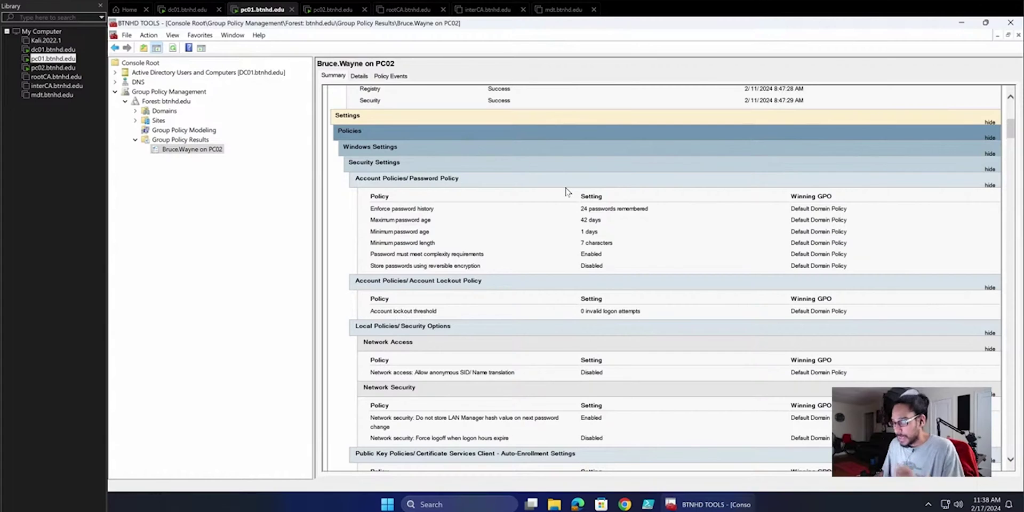
pyautogui.scroll(-2, 567, 191)
pyautogui.scroll(-4, 861, 178)
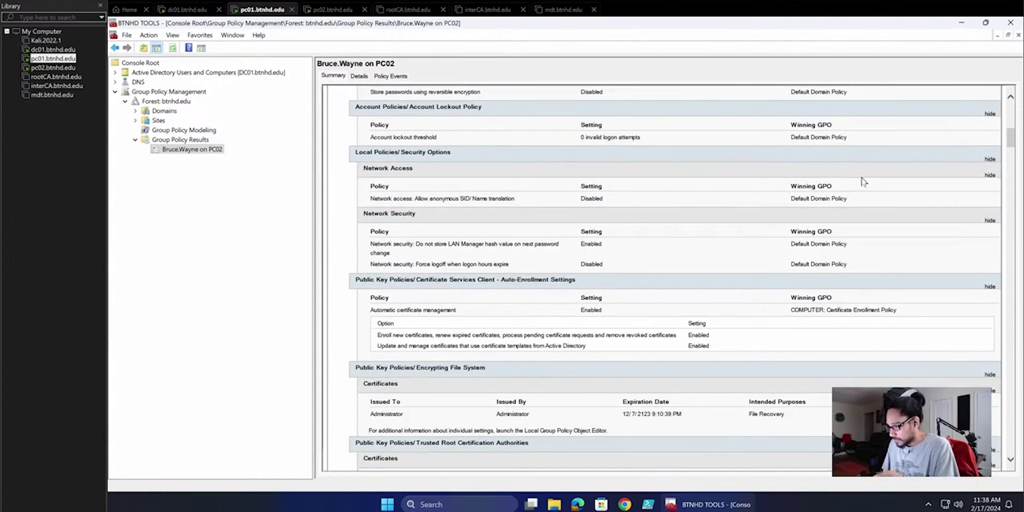
pyautogui.scroll(-5, 863, 182)
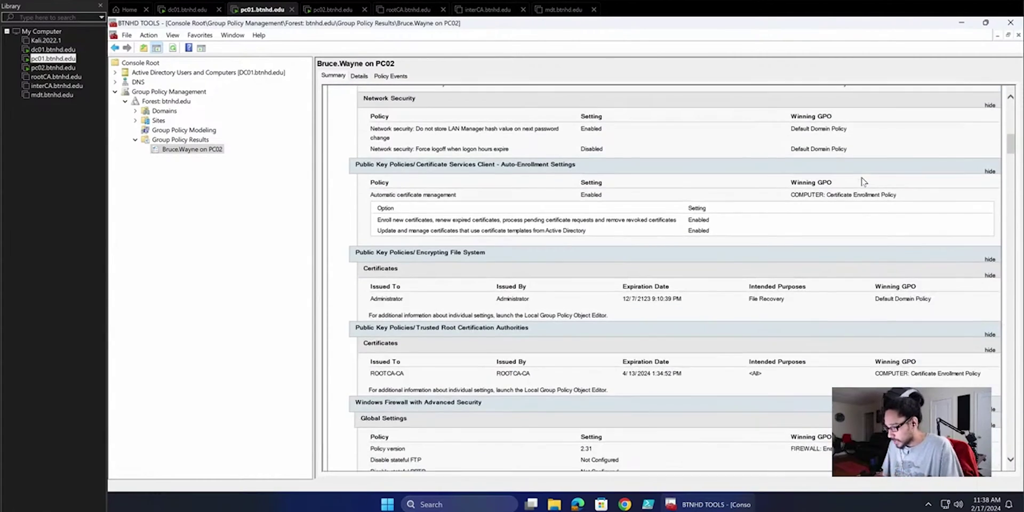
pyautogui.scroll(-3, 857, 207)
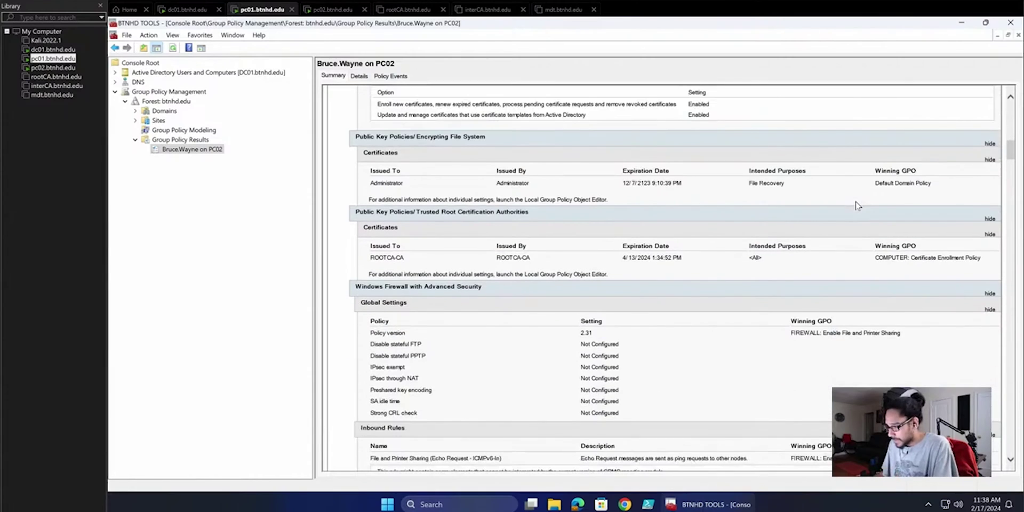
pyautogui.scroll(-15, 858, 205)
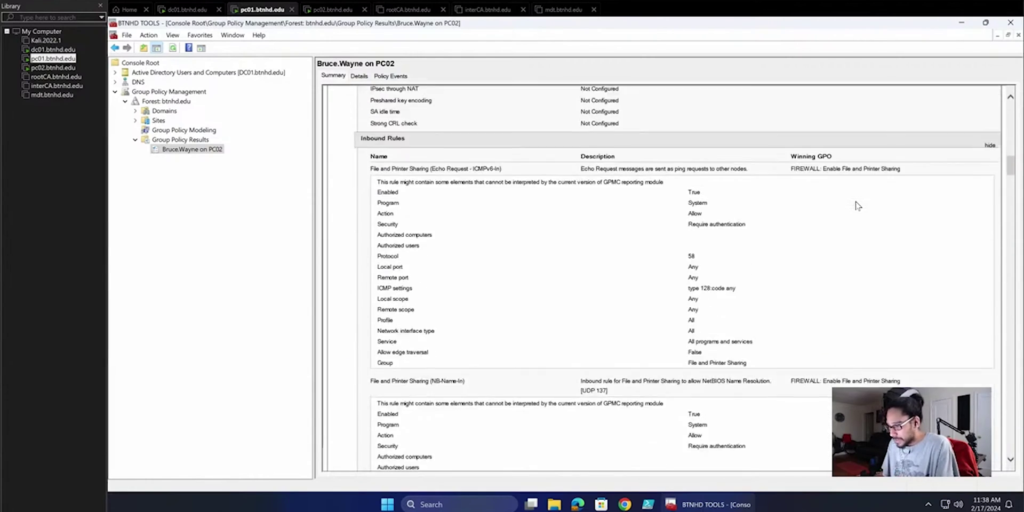
pyautogui.scroll(-3, 858, 206)
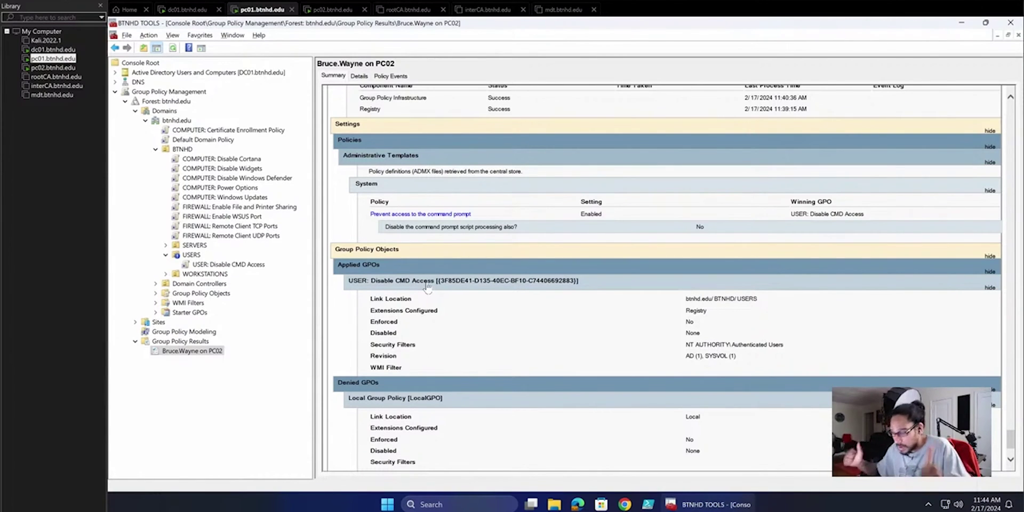
# Switch to the pc02.btnhd.edu virtual machine and open Command Prompt to test the Disable CMD Access policy
pyautogui.click(336, 12)
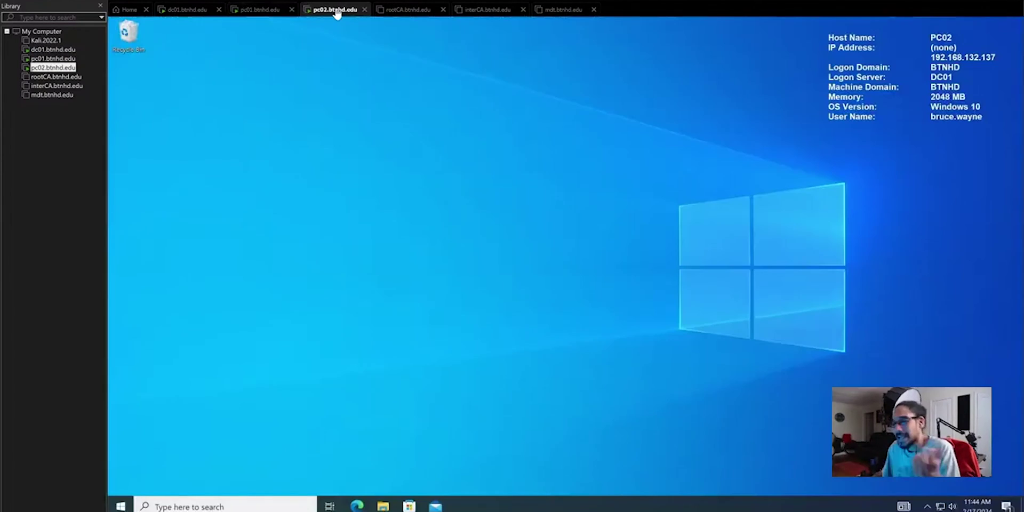
pyautogui.click(119, 506)
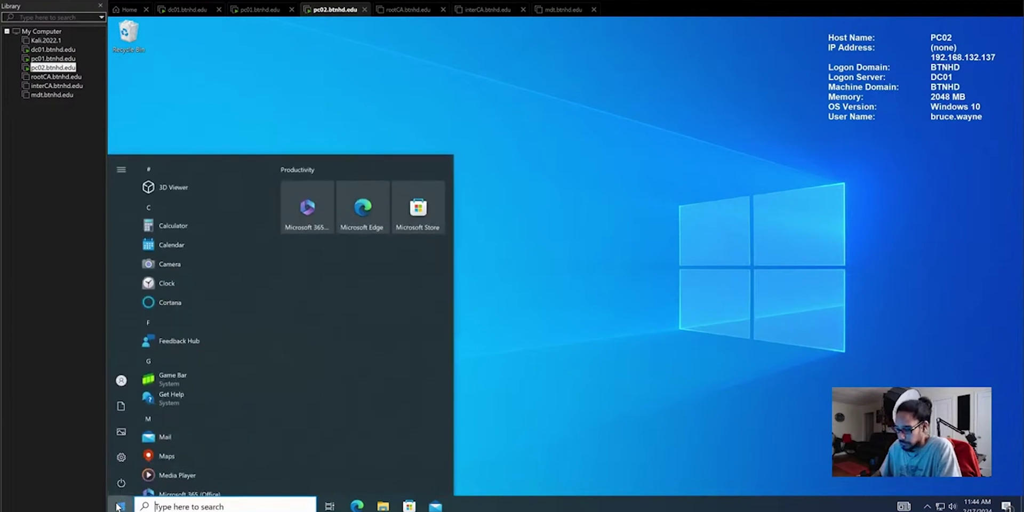
pyautogui.write('cmd')
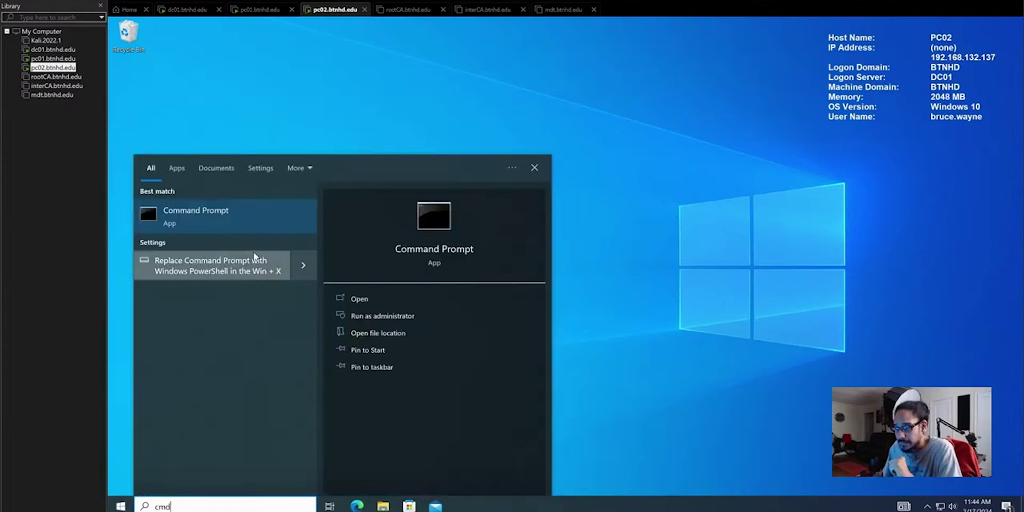
pyautogui.click(191, 223)
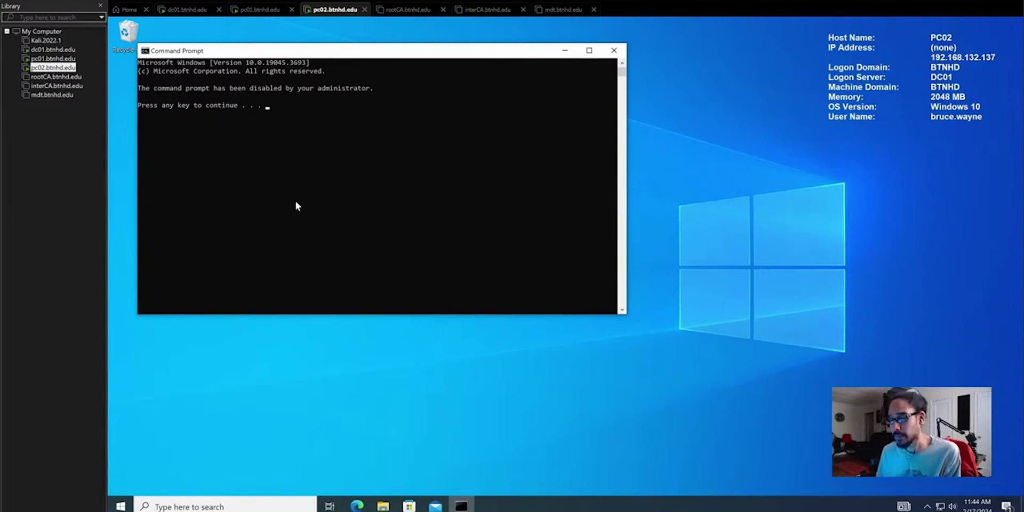
# On pc01.btnhd.edu, start the Group Policy Modeling Wizard and accept any available domain controller in btnhd.edu for the simulation
pyautogui.rightClick(201, 332)
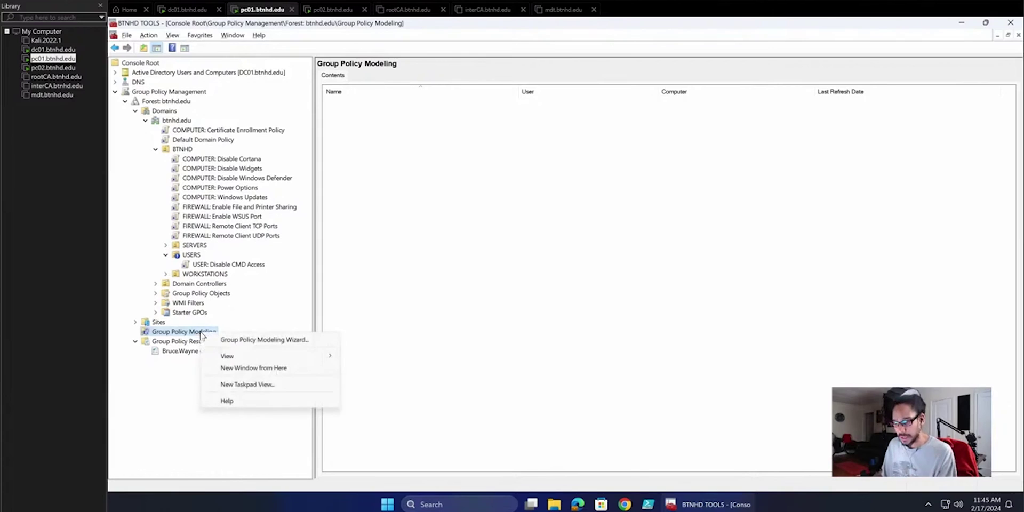
pyautogui.click(229, 342)
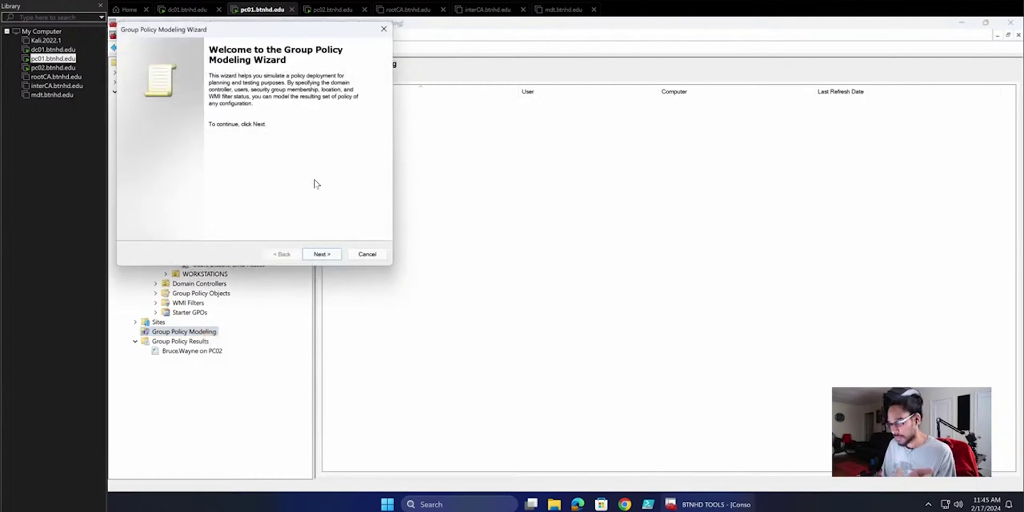
pyautogui.click(320, 254)
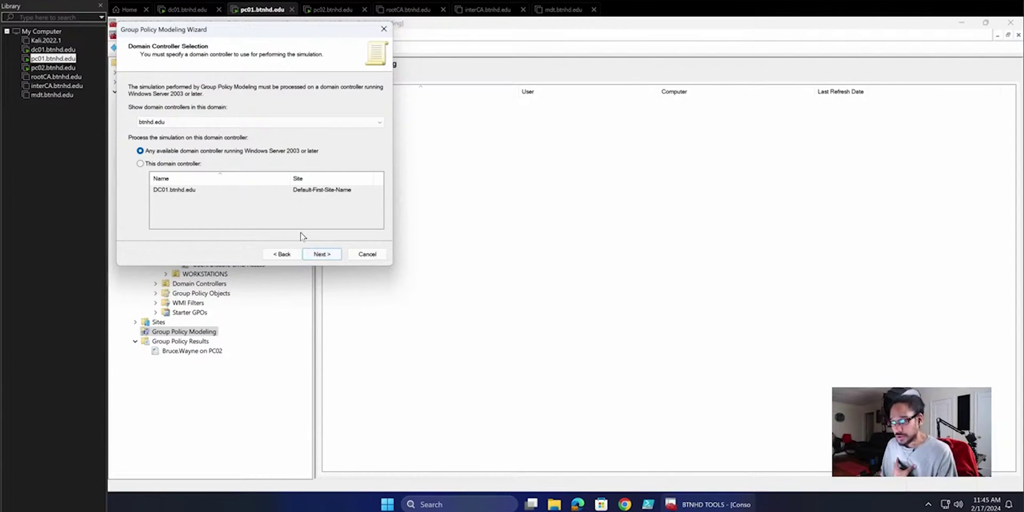
pyautogui.click(331, 257)
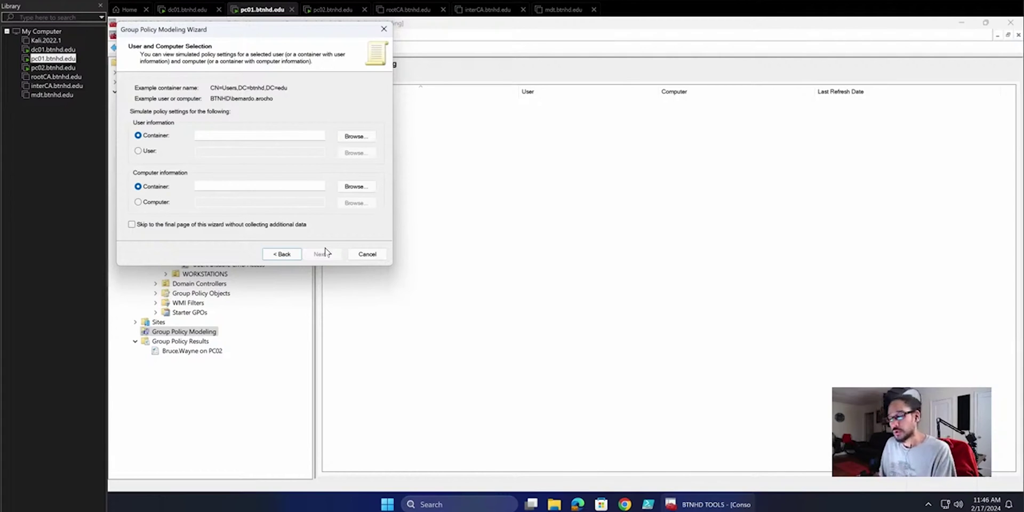
# Choose the Users container of btnhd.edu as the user information for the policy simulation
pyautogui.click(147, 151)
pyautogui.click(142, 136)
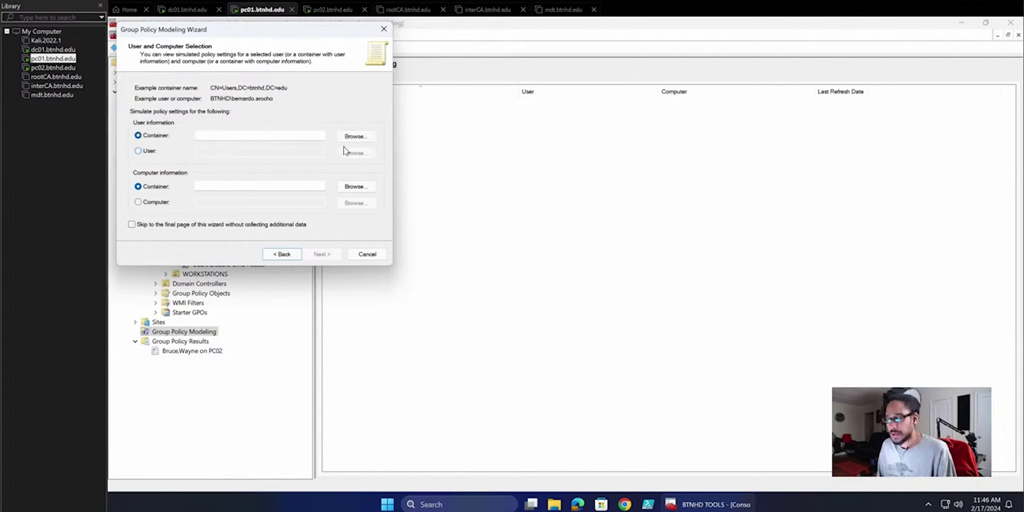
pyautogui.click(352, 137)
pyautogui.click(217, 163)
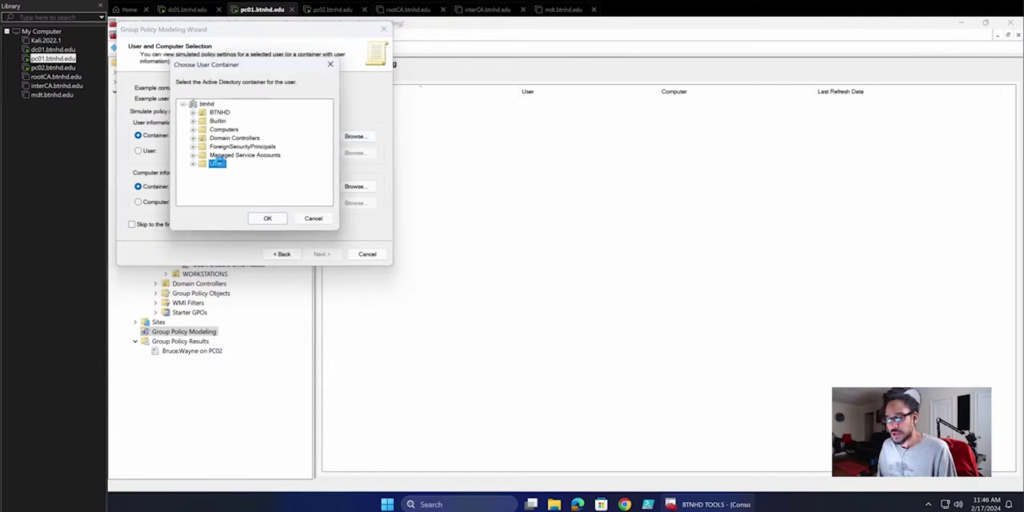
pyautogui.click(266, 217)
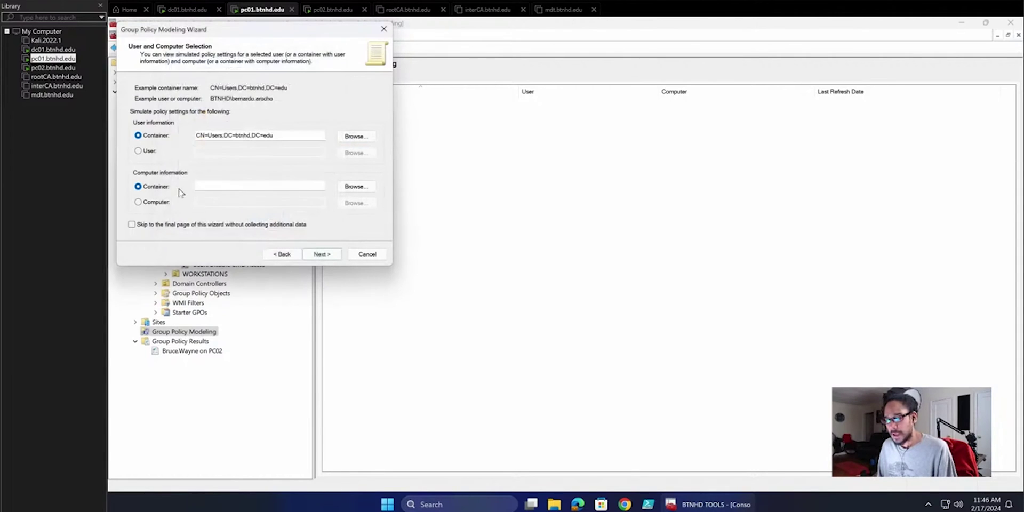
# Choose the WORKSTATIONS organizational unit under BTNHD as the computer container and continue to the advanced simulation options
pyautogui.click(366, 188)
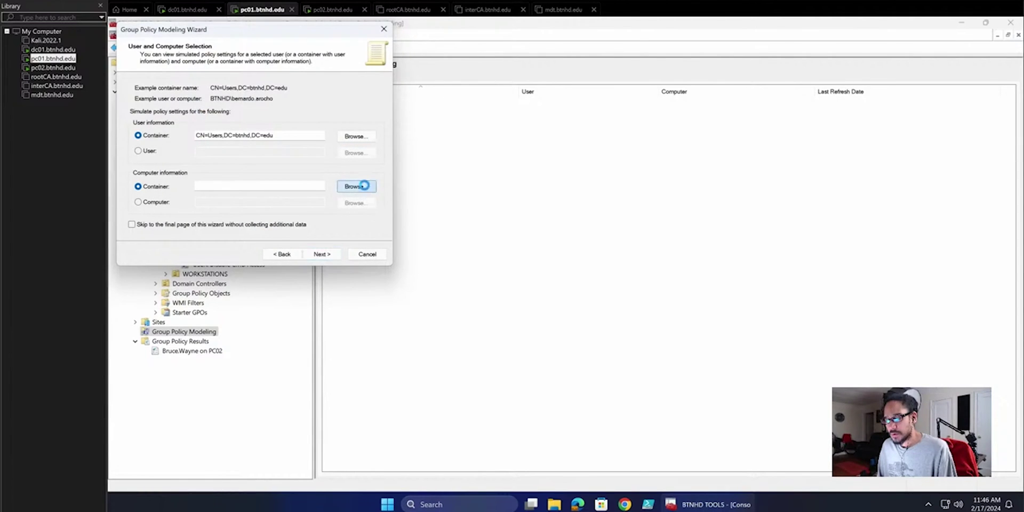
pyautogui.doubleClick(212, 105)
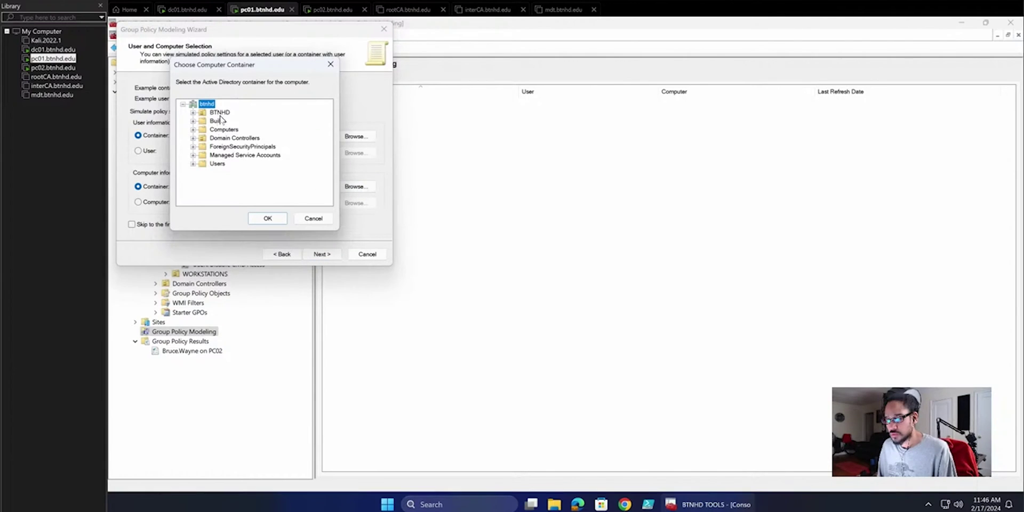
pyautogui.doubleClick(219, 113)
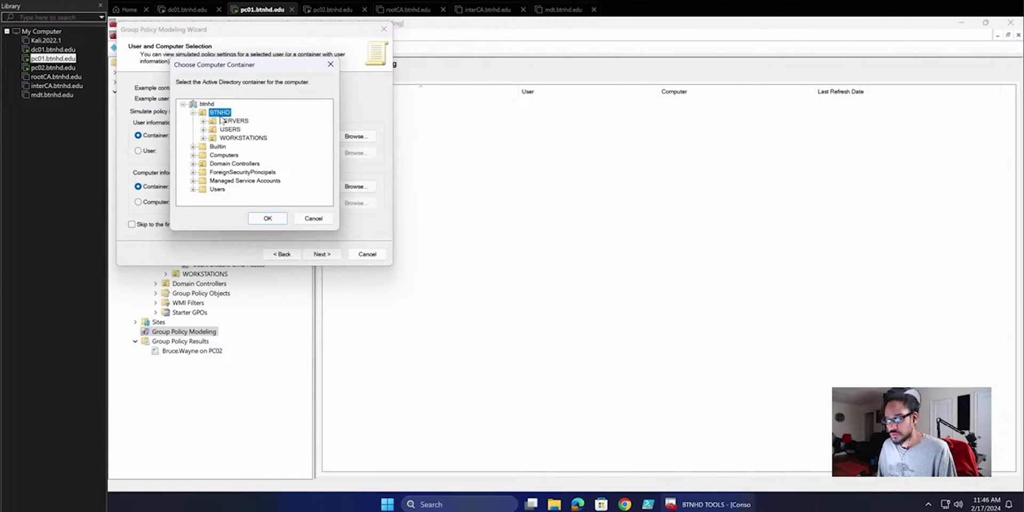
pyautogui.click(241, 139)
pyautogui.click(266, 218)
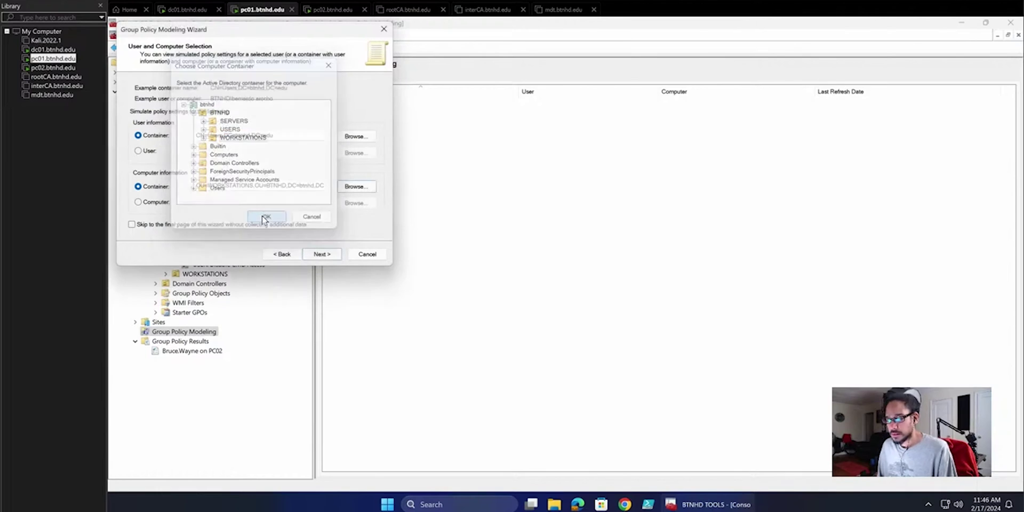
pyautogui.click(321, 255)
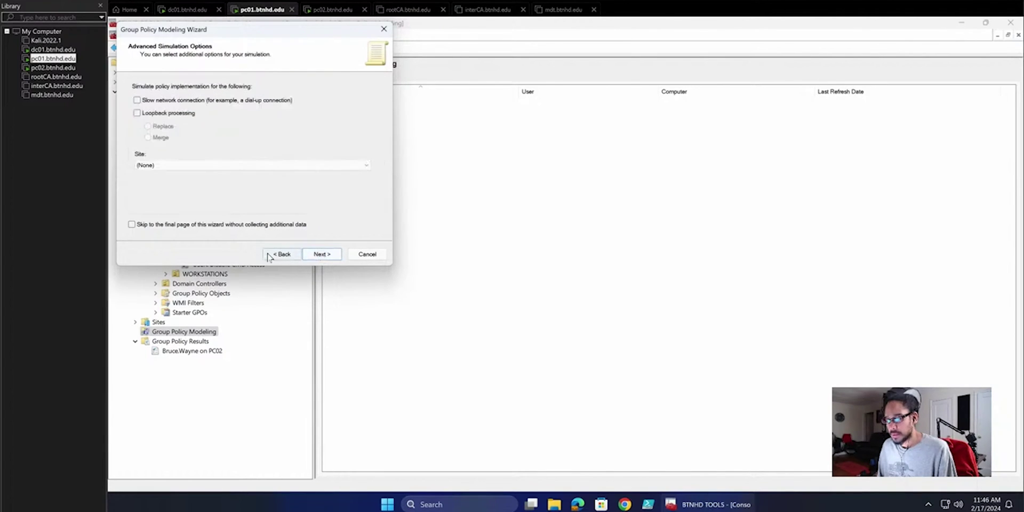
# Set the simulation site to Default-First-Site-Name and accept the default user and computer security groups
pyautogui.click(201, 166)
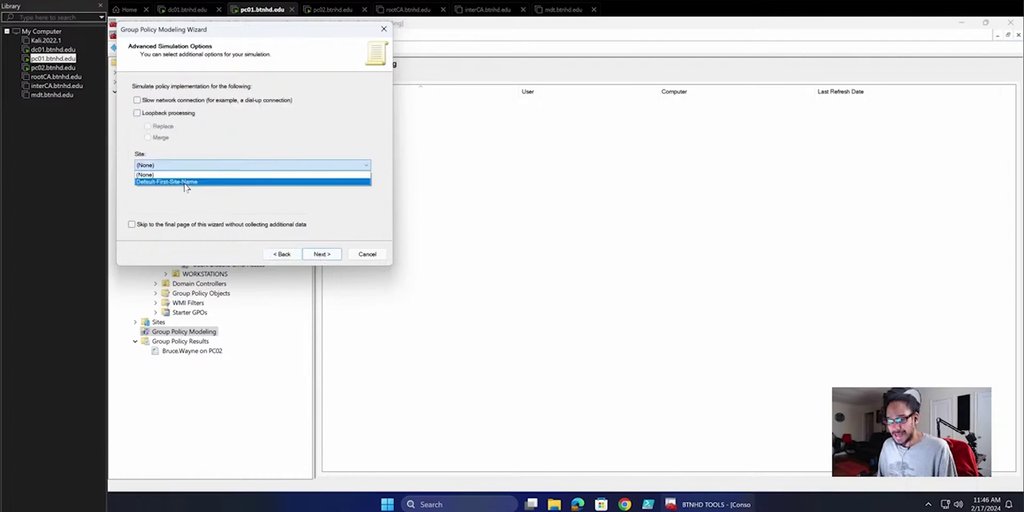
pyautogui.click(184, 180)
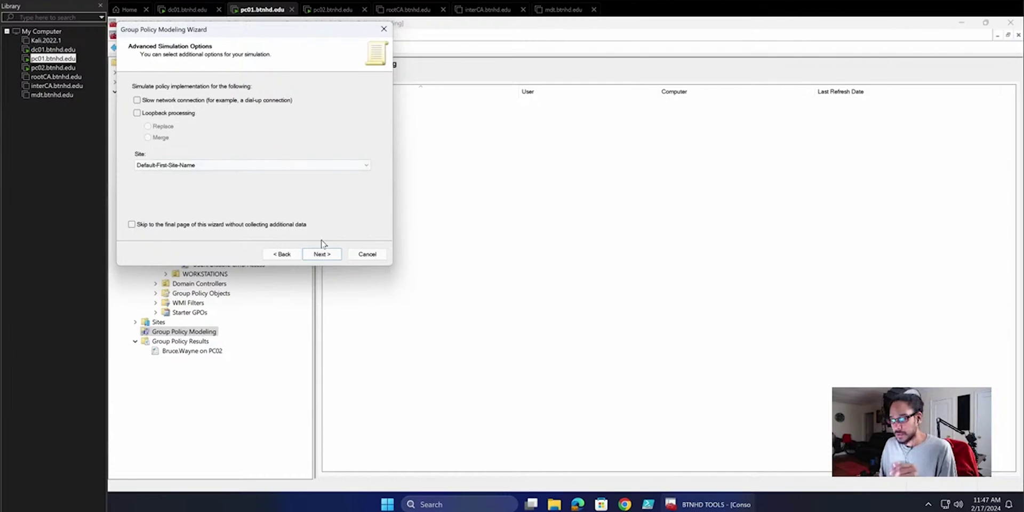
pyautogui.click(326, 257)
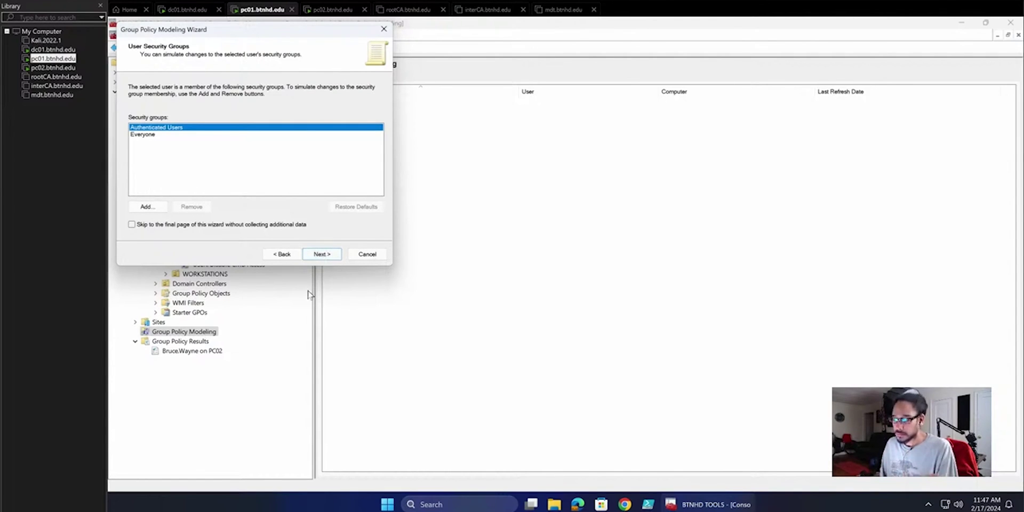
pyautogui.click(322, 255)
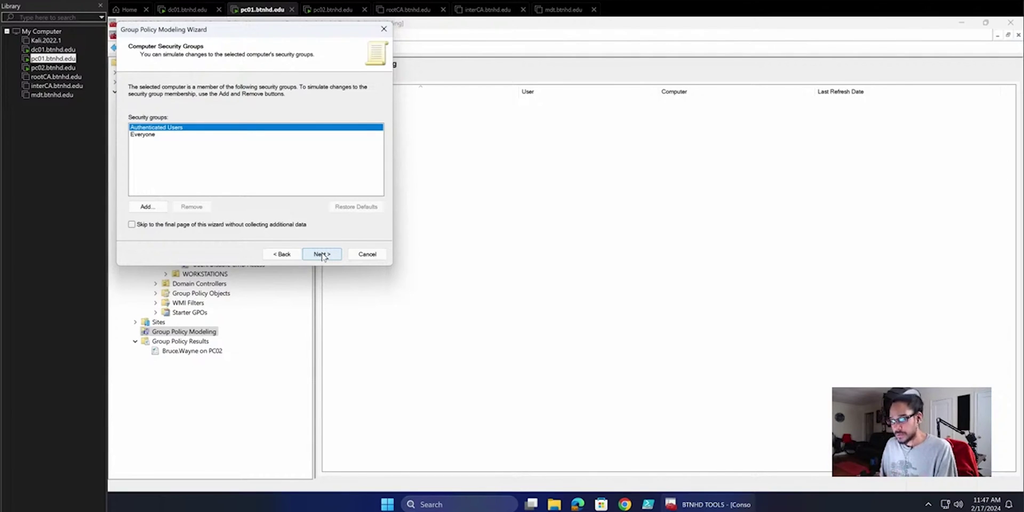
pyautogui.click(323, 255)
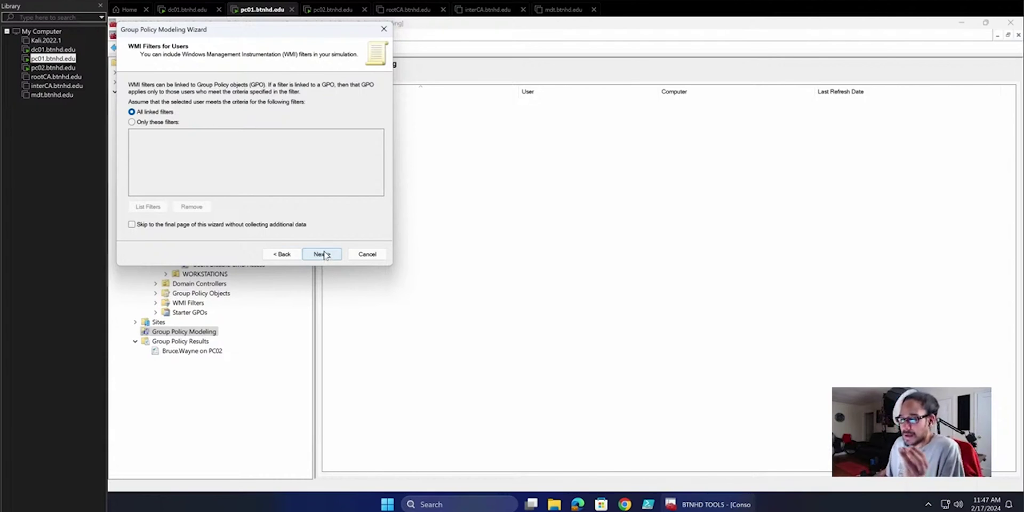
# Check the specific-filter option for users and computers, but keep All linked filters for both WMI filter settings
pyautogui.click(141, 123)
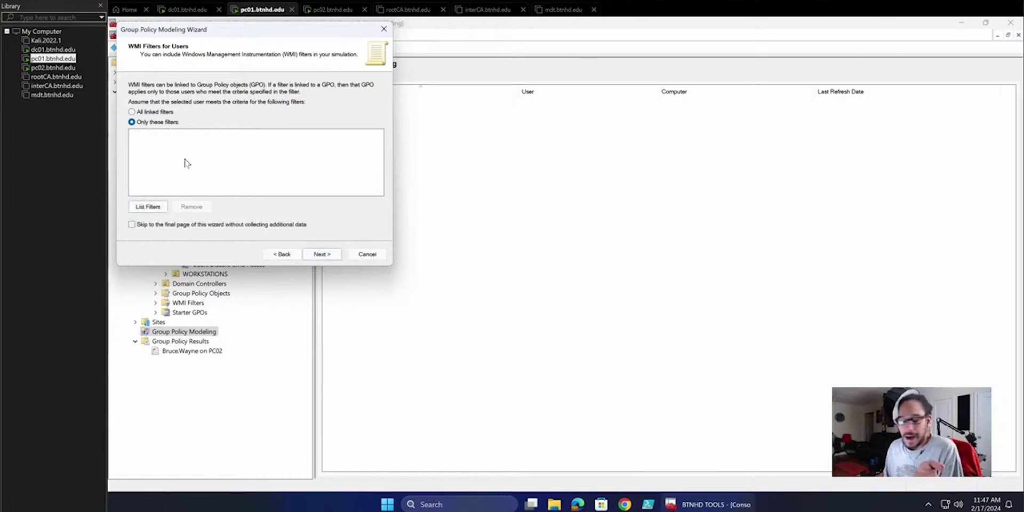
pyautogui.click(166, 112)
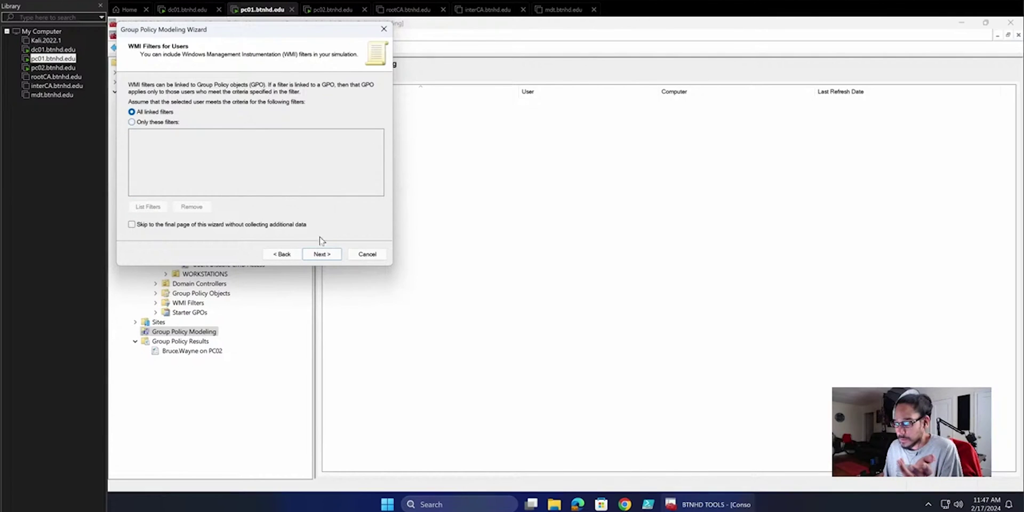
pyautogui.click(321, 255)
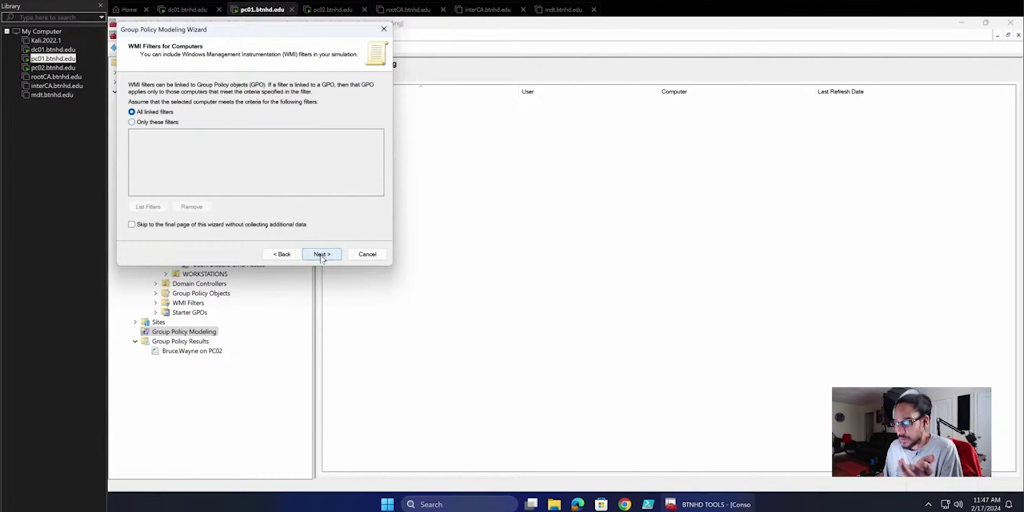
pyautogui.click(168, 122)
pyautogui.click(145, 206)
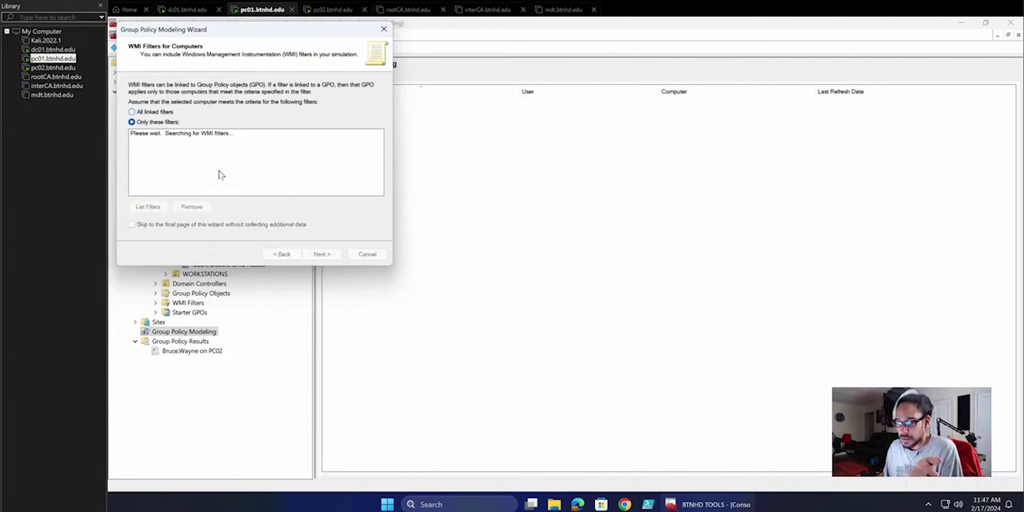
pyautogui.click(163, 113)
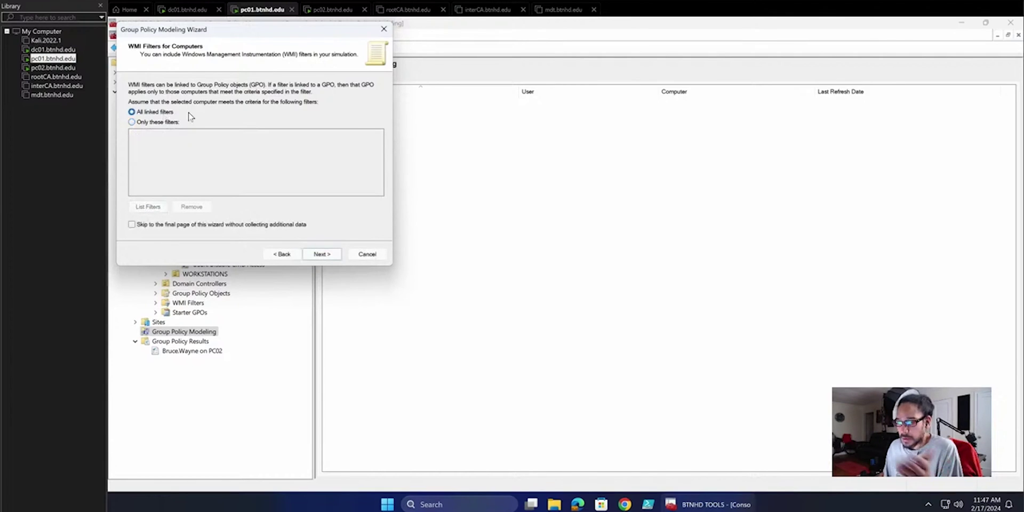
pyautogui.click(322, 254)
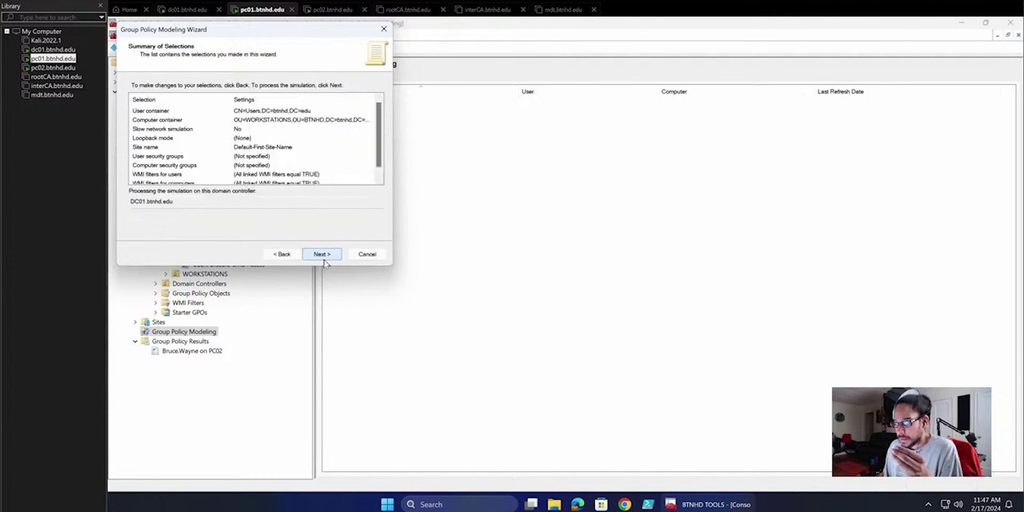
# Process the simulation from the summary of selections, finish the wizard and keep the report name Users on WORKSTATIONS
pyautogui.click(327, 257)
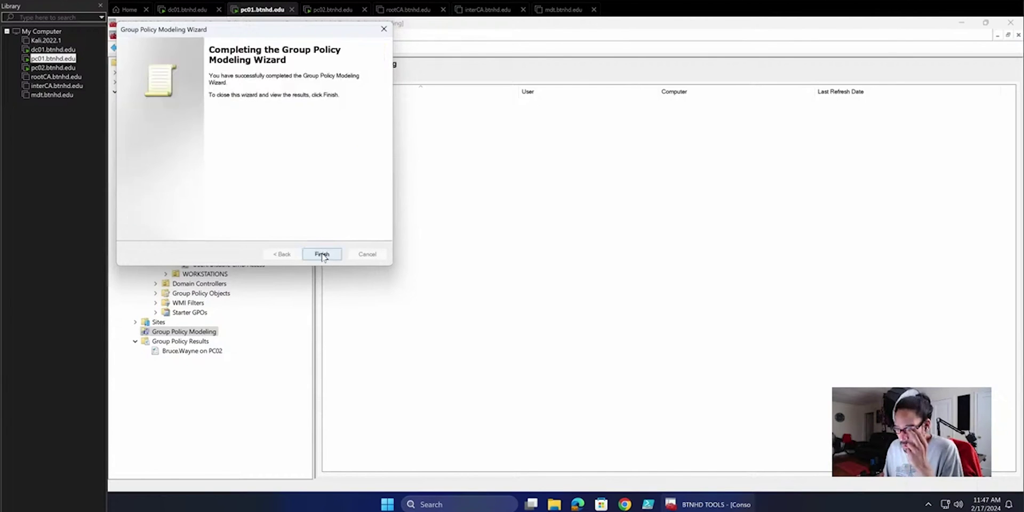
pyautogui.click(322, 255)
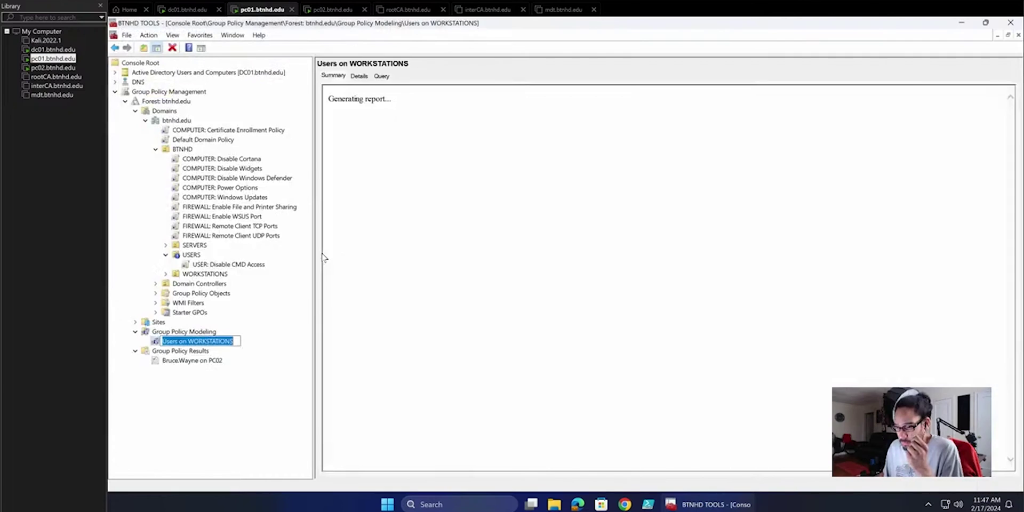
pyautogui.click(377, 275)
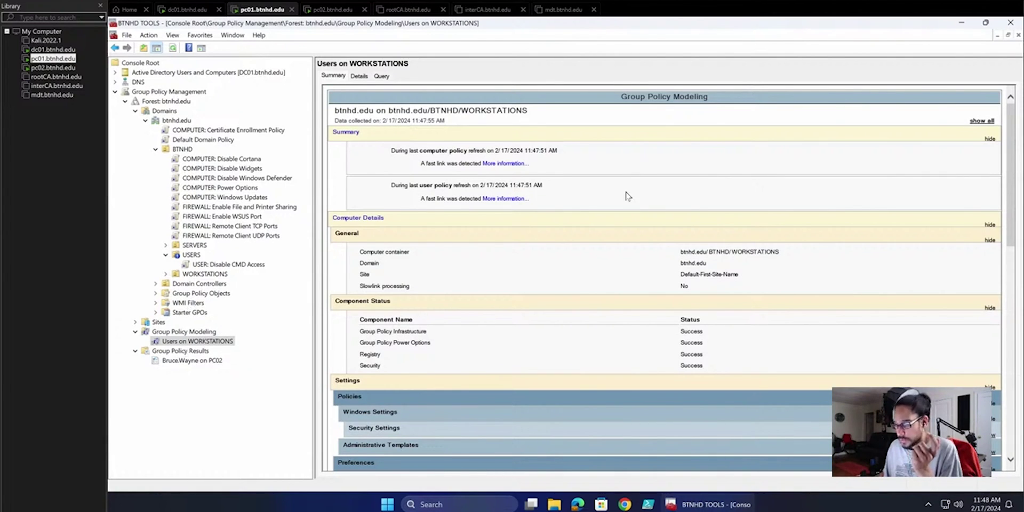
# Expand all sections of the Group Policy Modeling report and examine its account, security and inbound firewall rule settings
pyautogui.scroll(-2, 629, 197)
pyautogui.scroll(2, 629, 198)
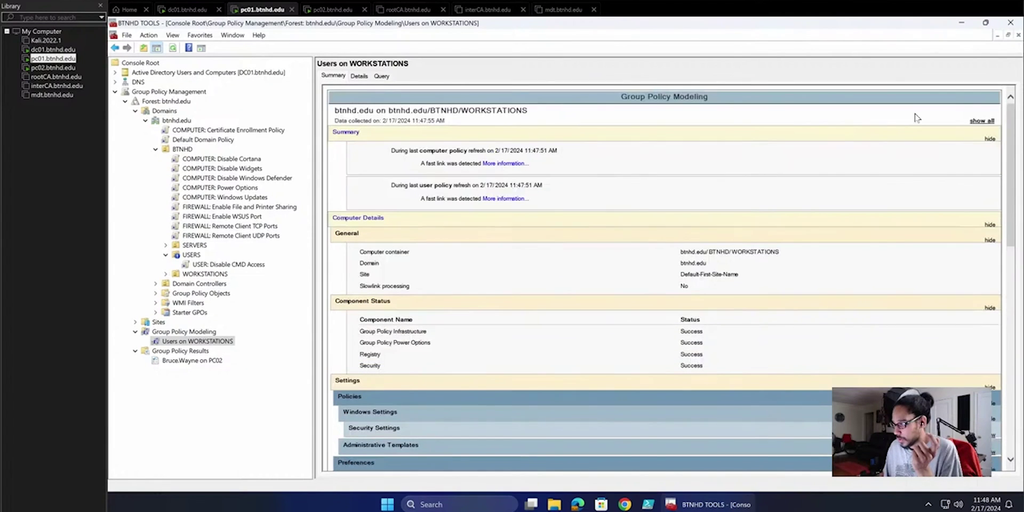
pyautogui.click(981, 121)
pyautogui.scroll(-6, 717, 227)
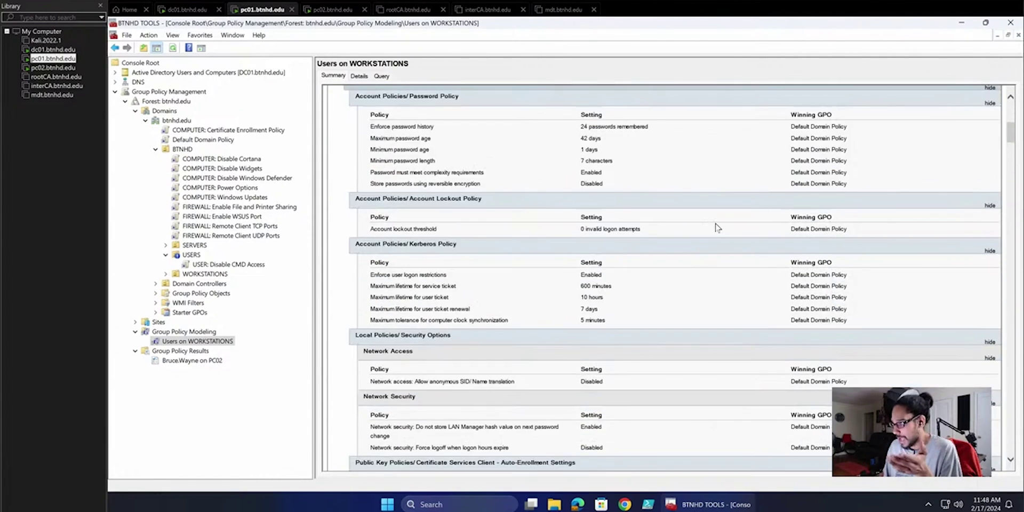
pyautogui.scroll(-15, 717, 228)
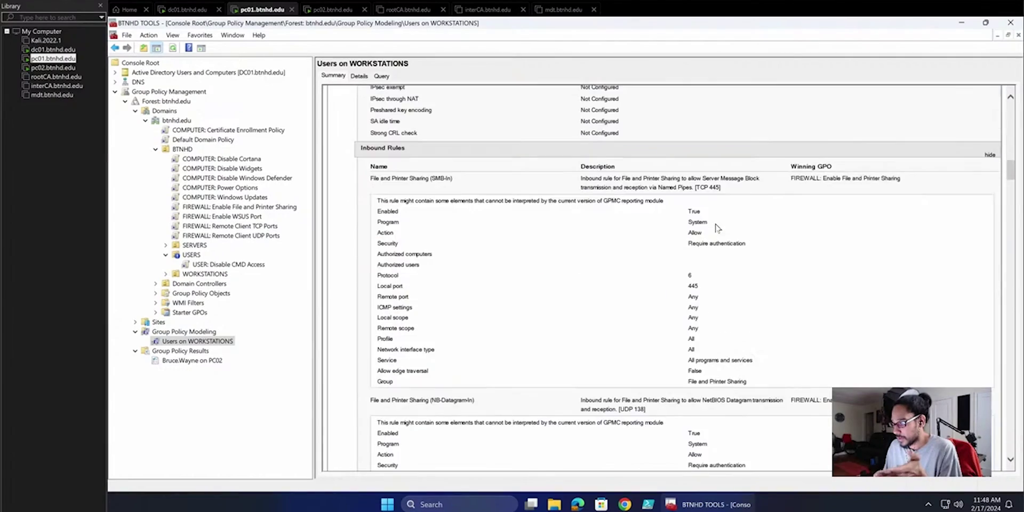